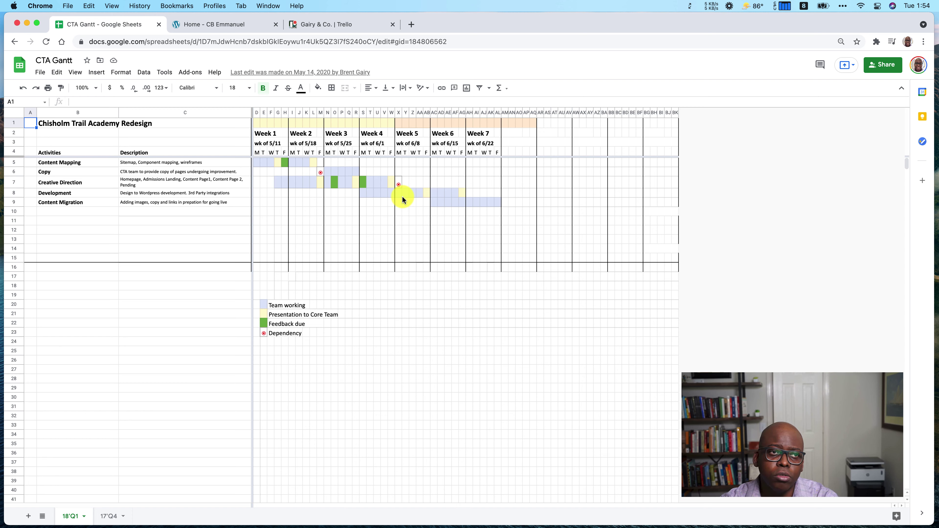
- Switch to the Gairy & Co. board in Trello, show it as a Timeline and group the rows by Label
left_click(319, 24)
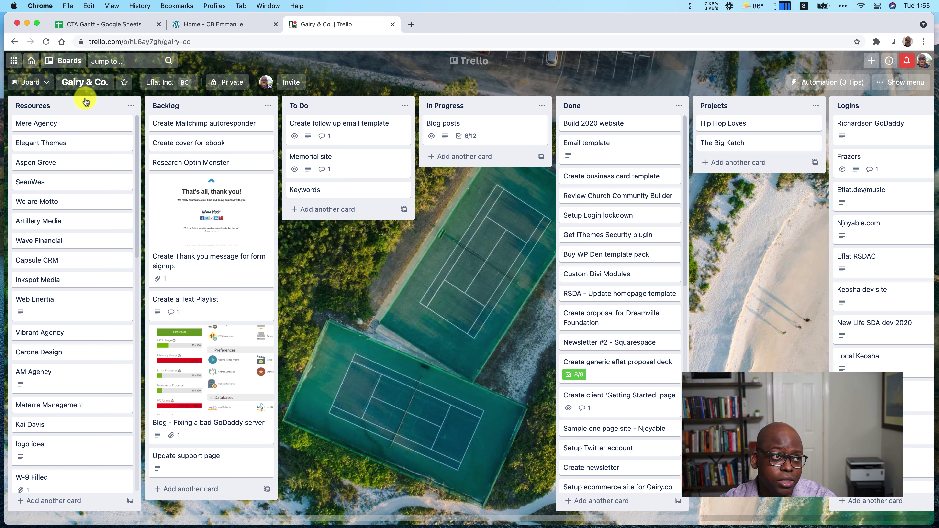
left_click(46, 83)
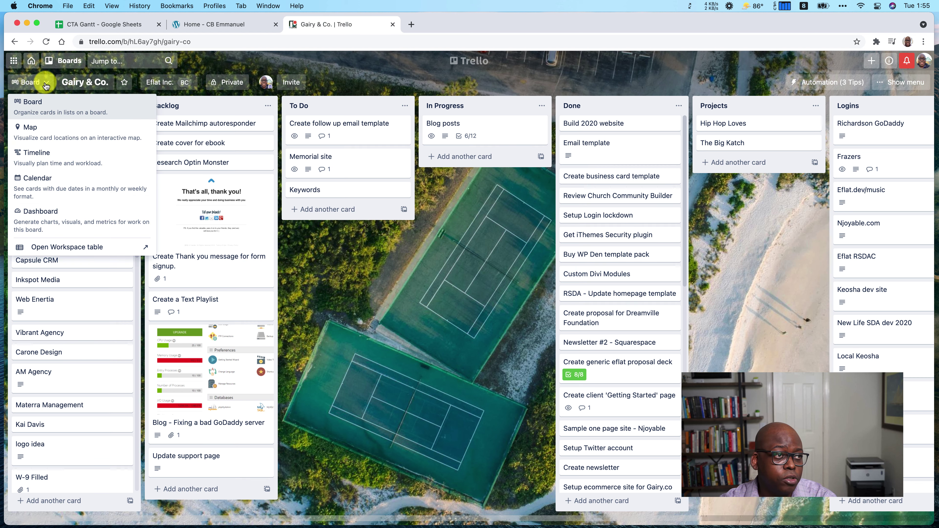
left_click(45, 160)
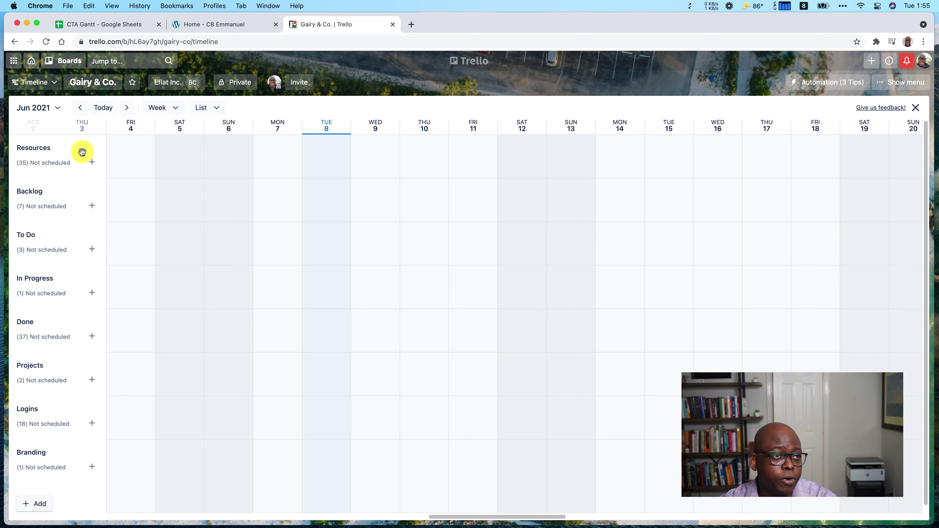
left_click(217, 110)
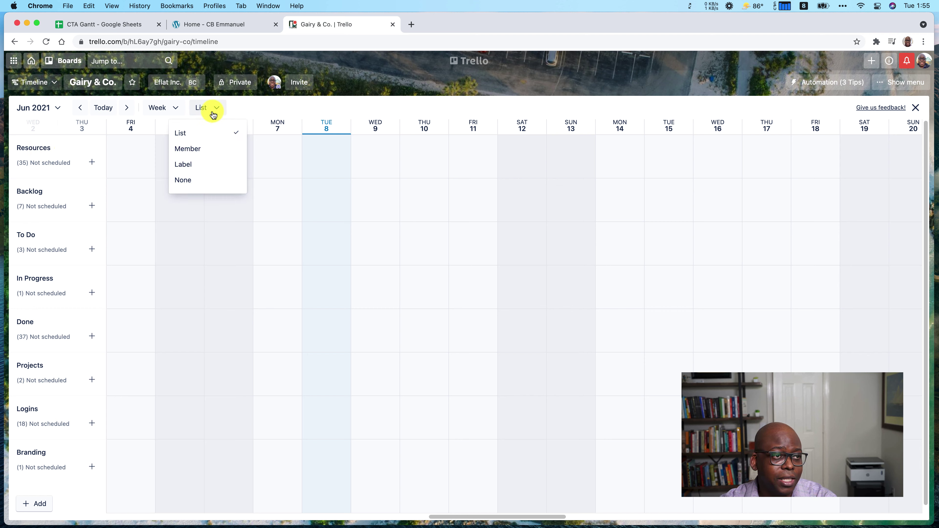
left_click(187, 167)
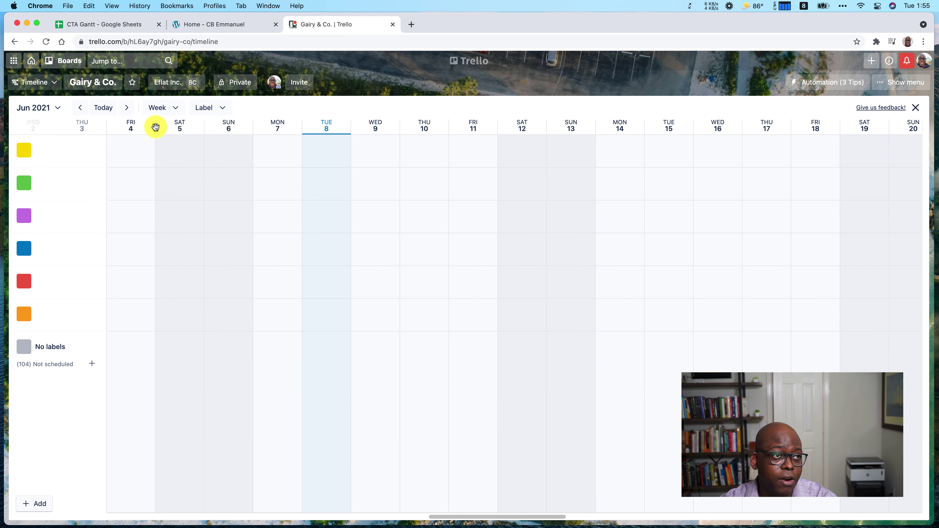
- Return to the Board view and briefly check the board's side menu options
left_click(32, 83)
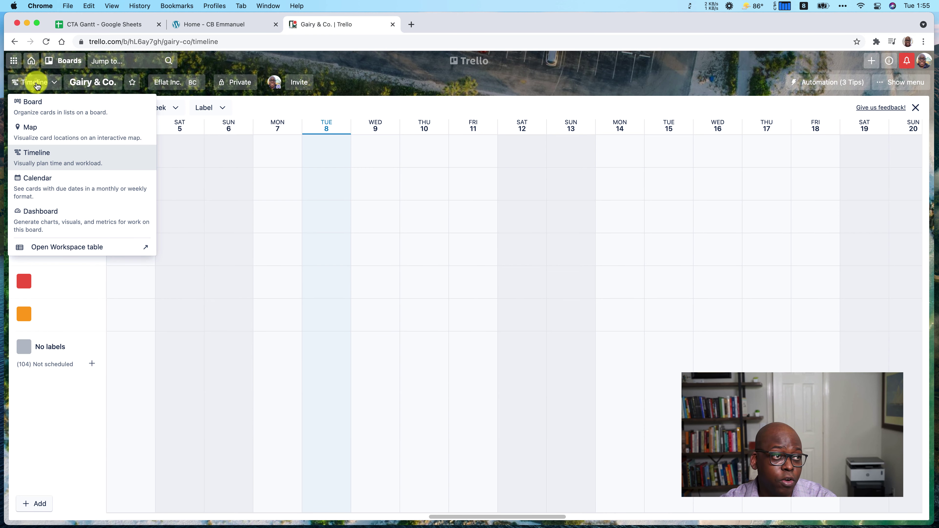
left_click(32, 106)
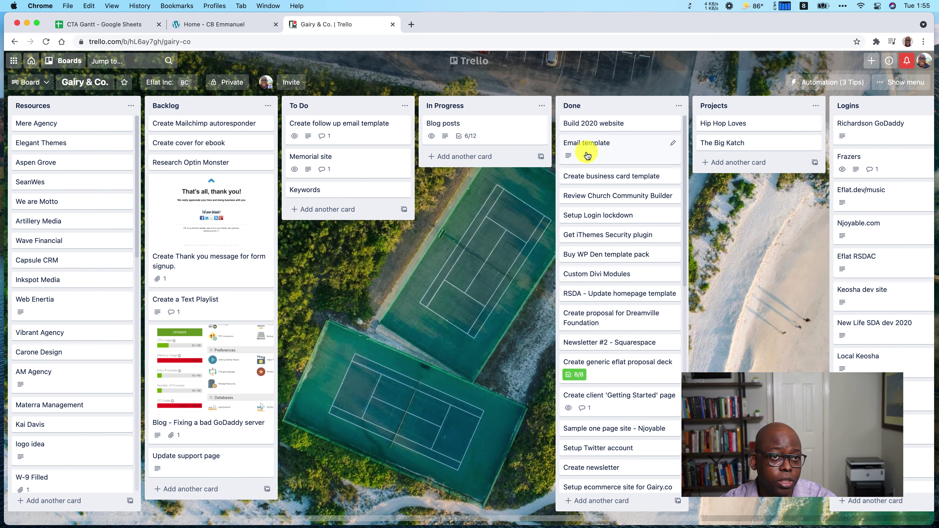
left_click(896, 83)
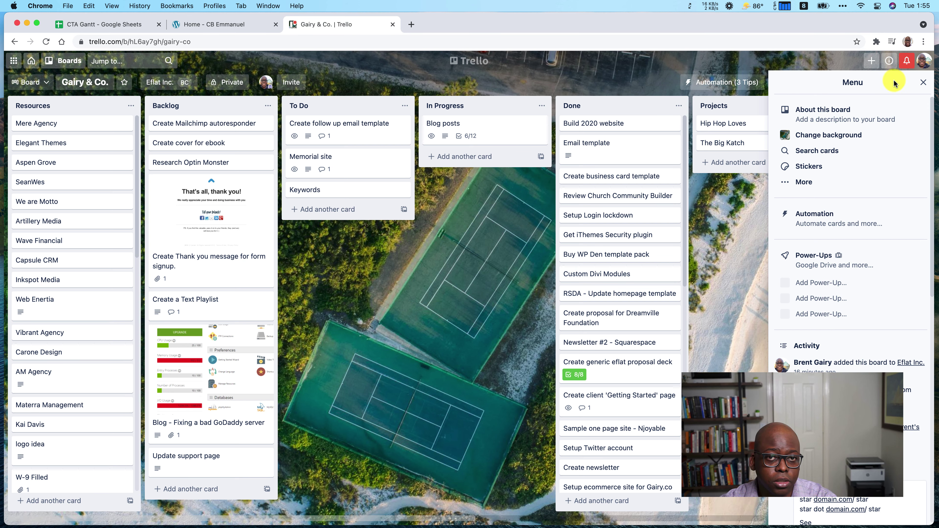
left_click(923, 83)
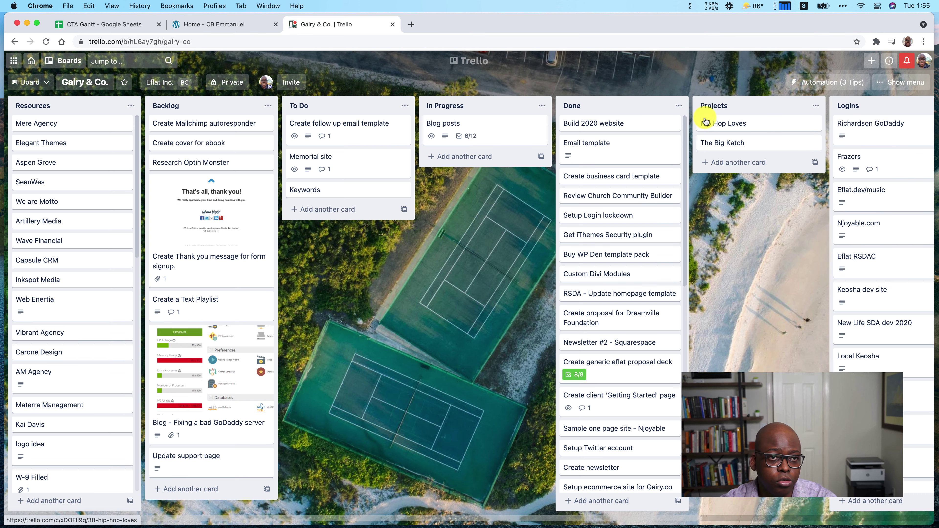
- Name the green label Discovery and apply it to the Blog posts card in the In Progress list
left_click(464, 124)
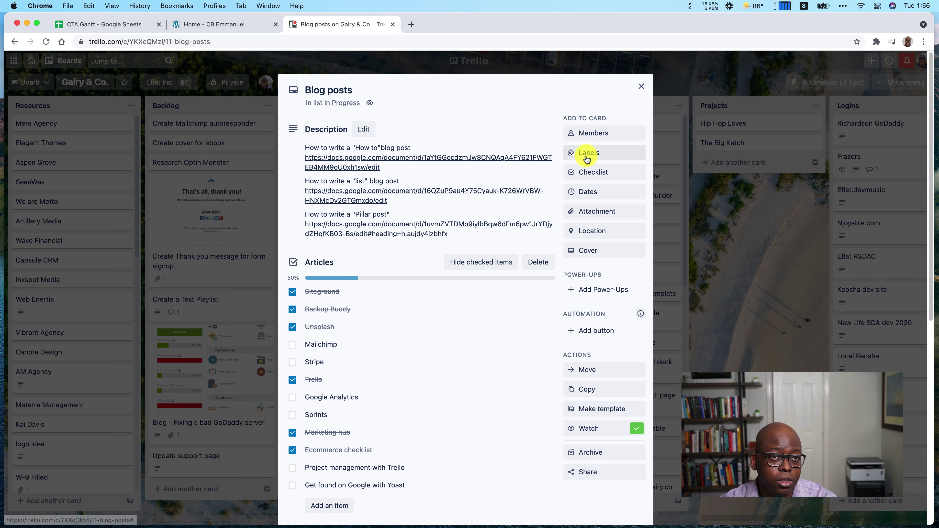
left_click(591, 153)
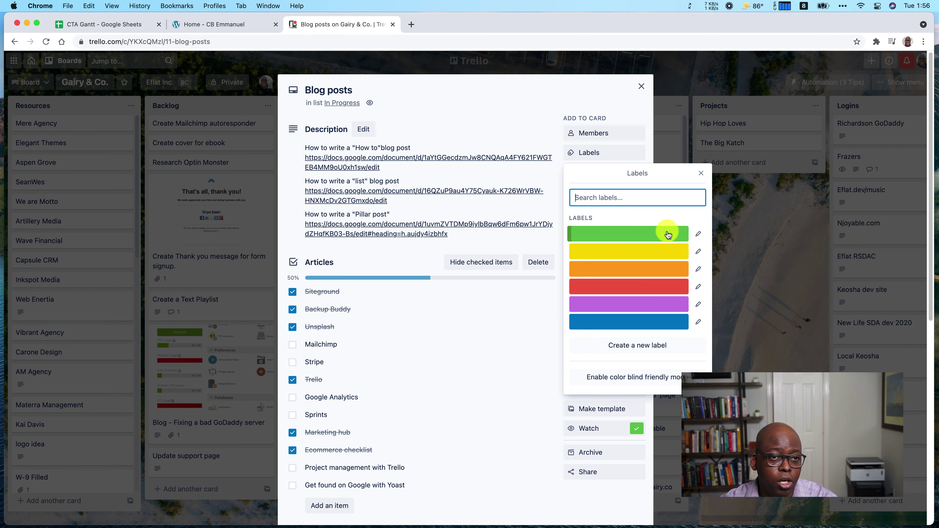
left_click(698, 235)
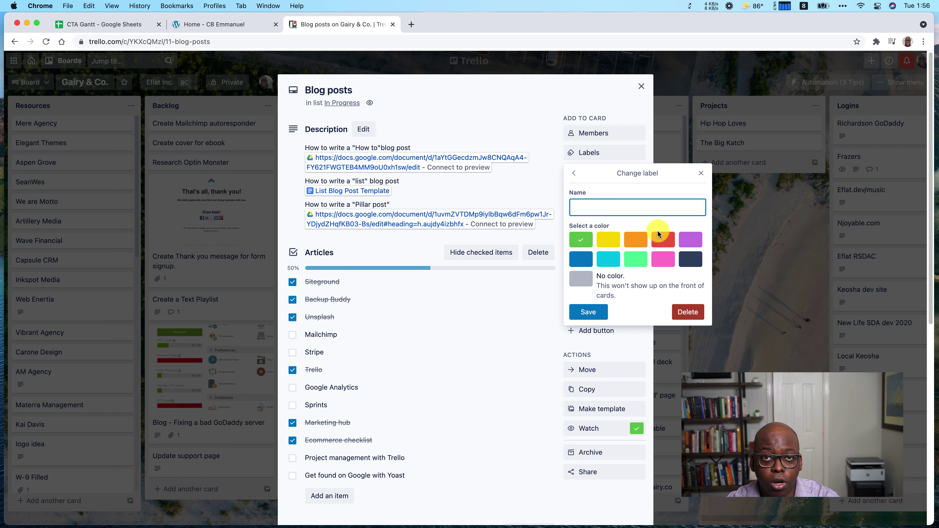
type("Disc")
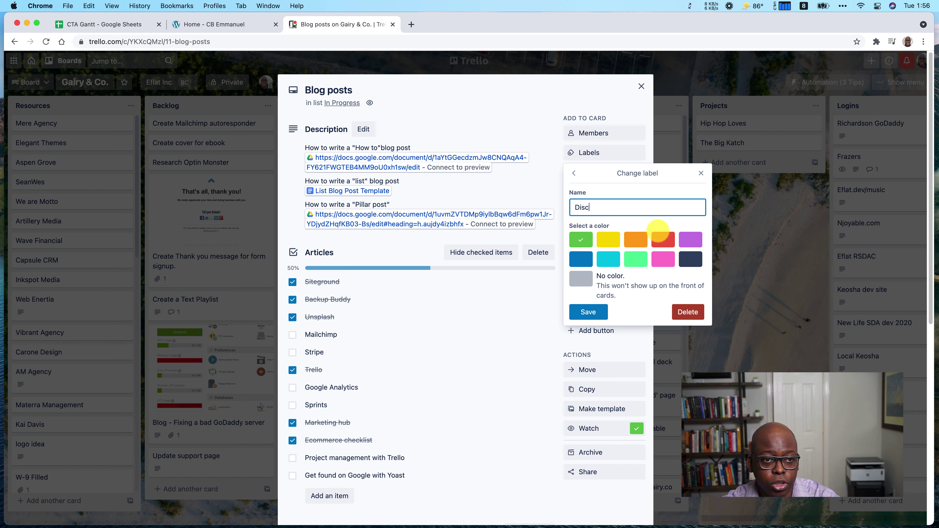
type("overy")
key("Return")
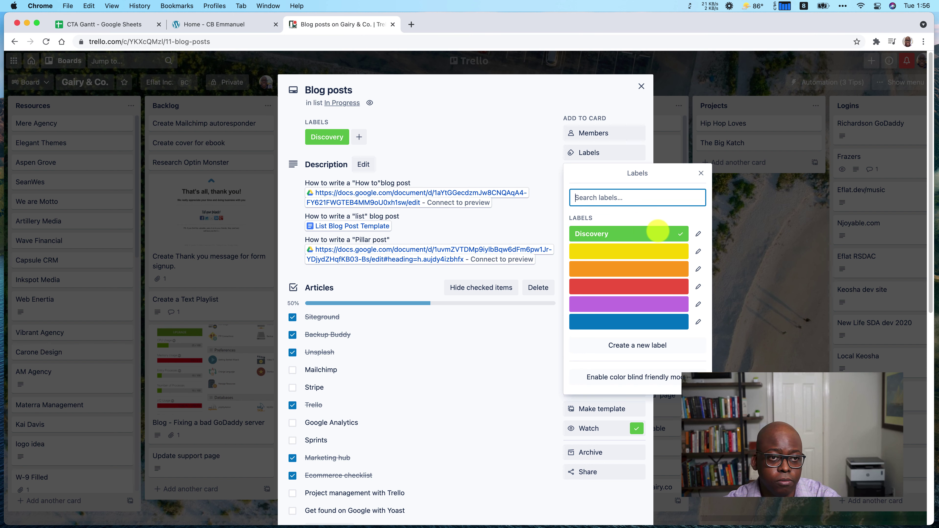
- Name the yellow label Design and the orange label Development
left_click(699, 253)
type("Design")
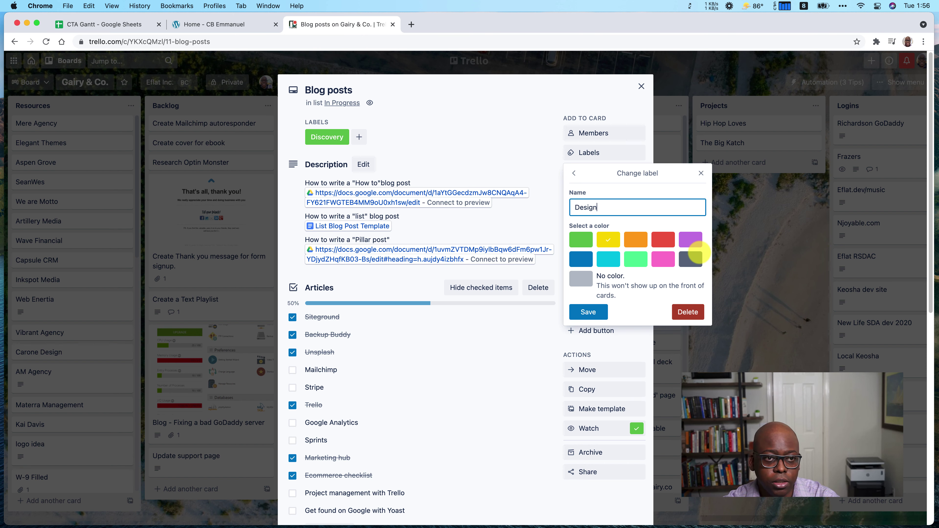
key("Return")
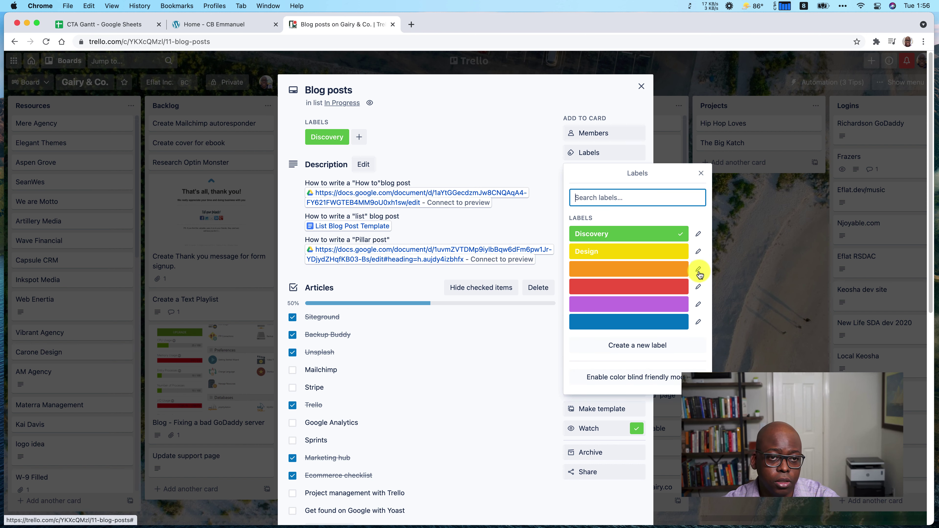
left_click(698, 269)
type("Development")
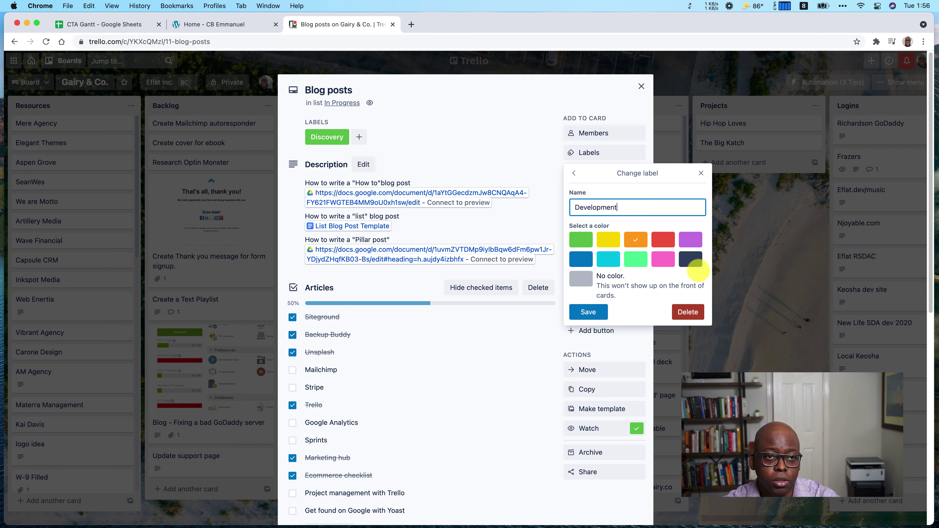
key("Return")
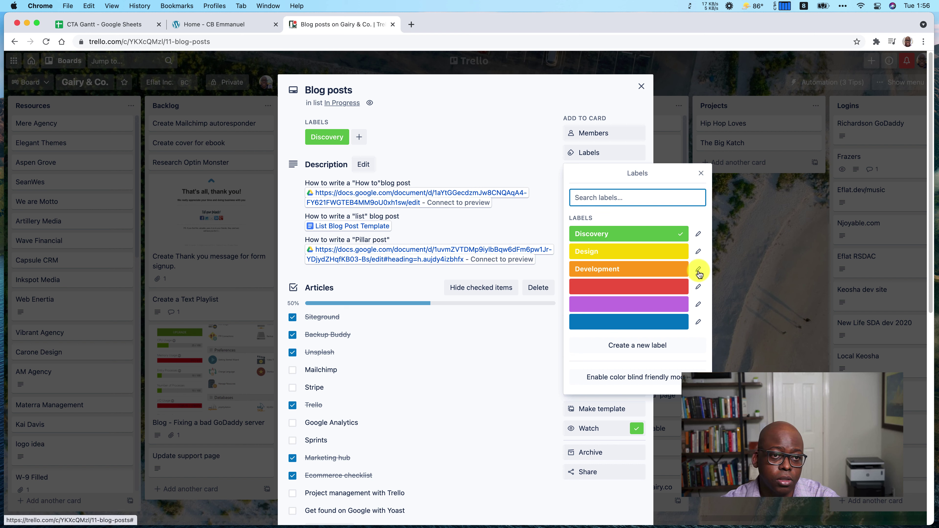
- Name the purple label Deploy and finish editing the labels
left_click(698, 304)
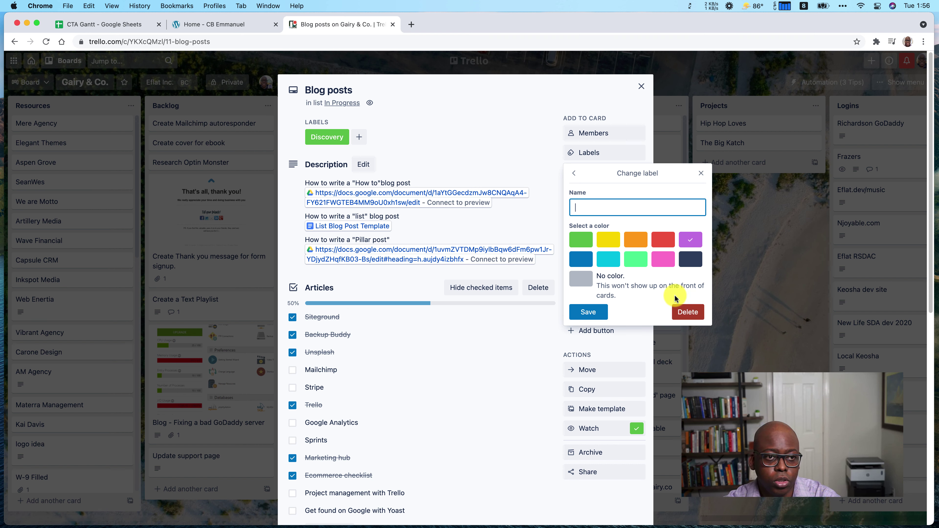
type("Deploy")
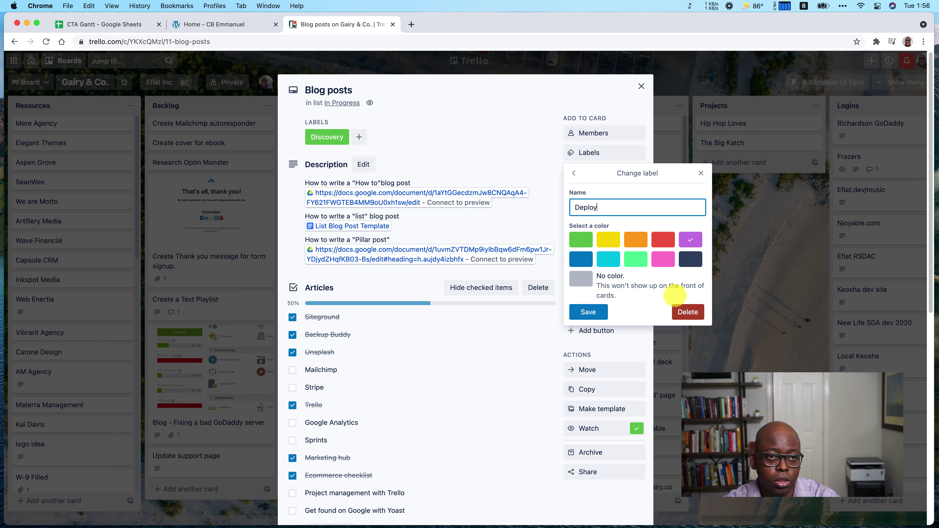
key("Return")
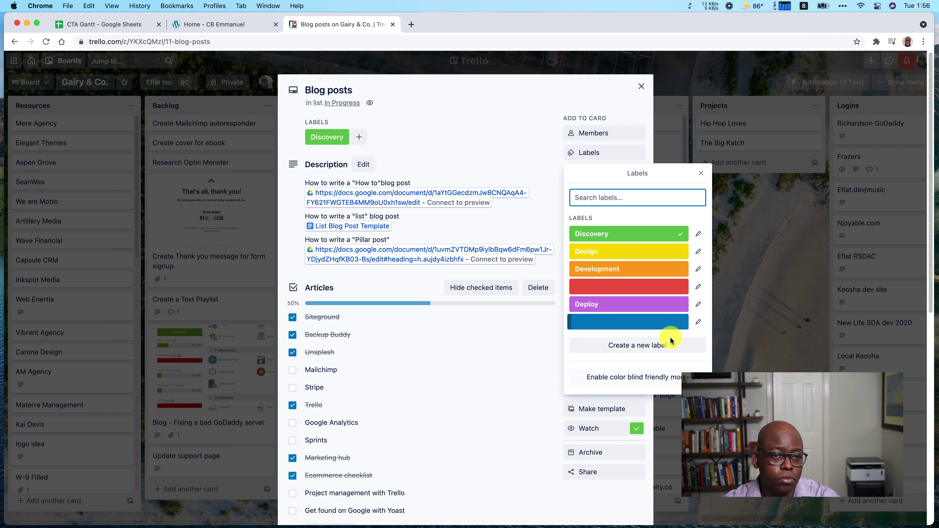
left_click(700, 173)
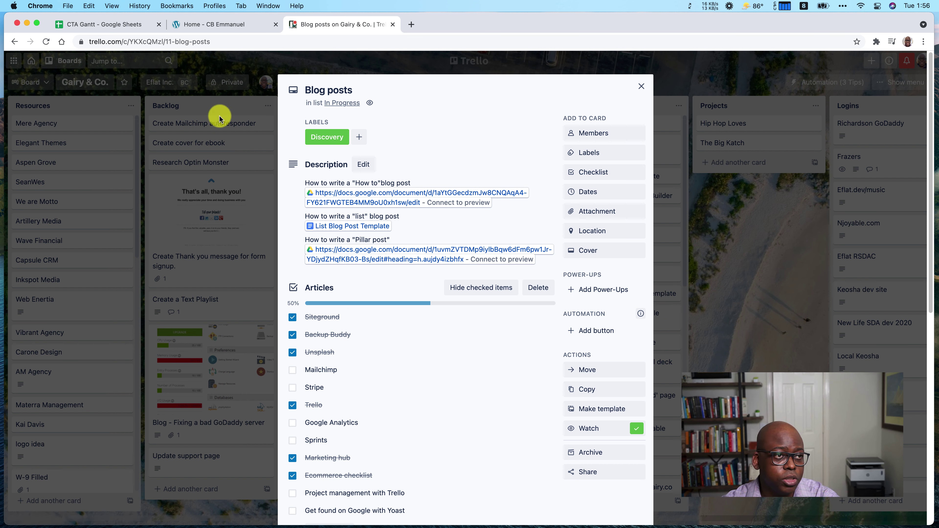
- Give the Blog posts card a start date of 06/08/2021 and a due date of 06/15/2021, then close the card
left_click(586, 196)
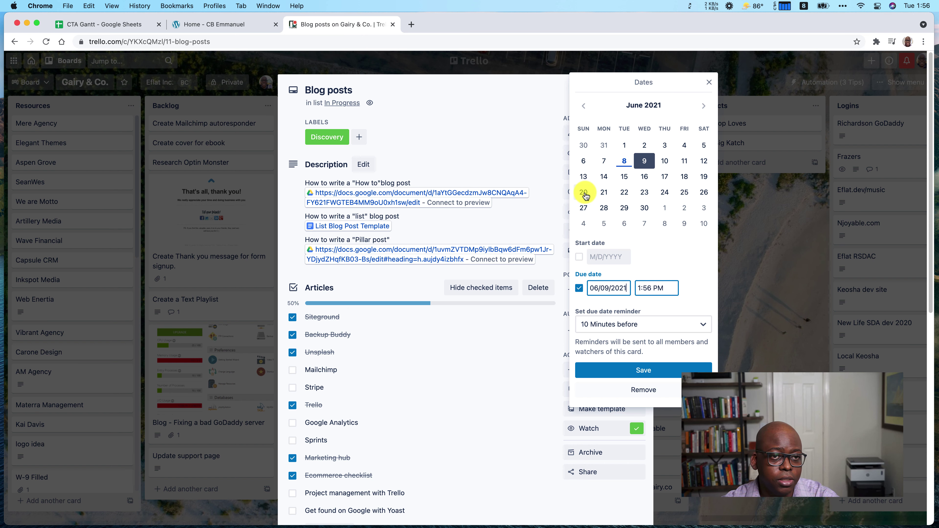
left_click(579, 256)
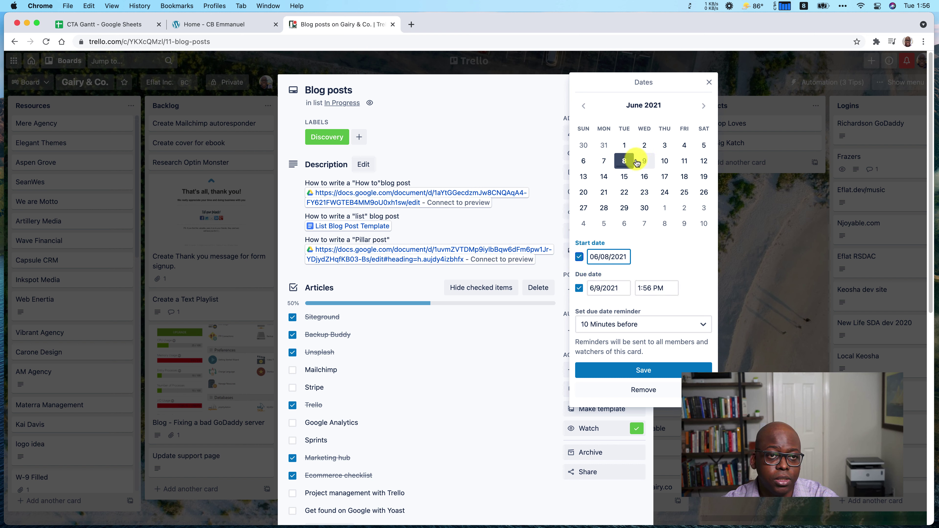
left_click(624, 163)
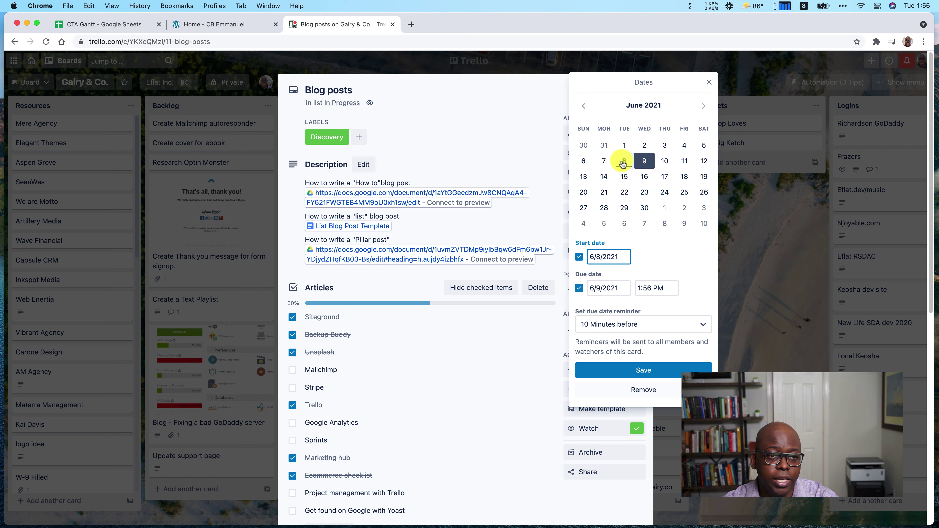
left_click(599, 288)
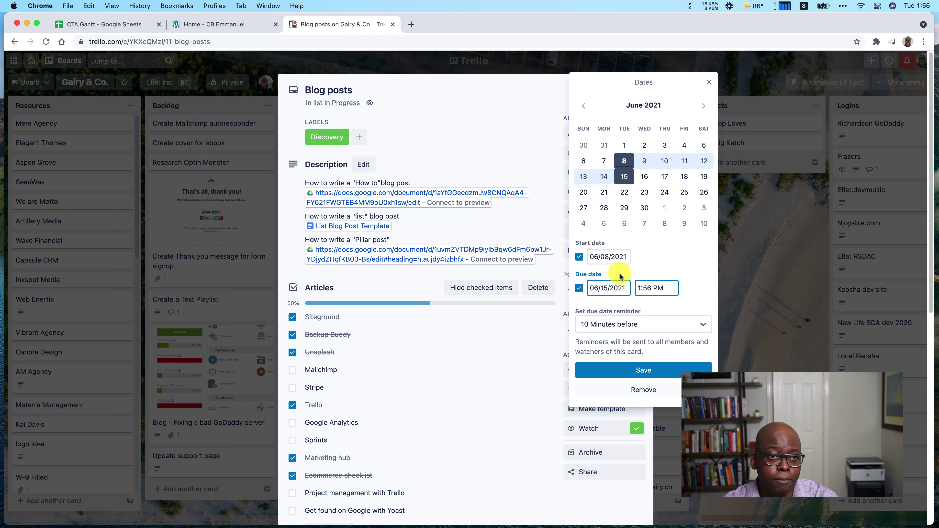
left_click(643, 370)
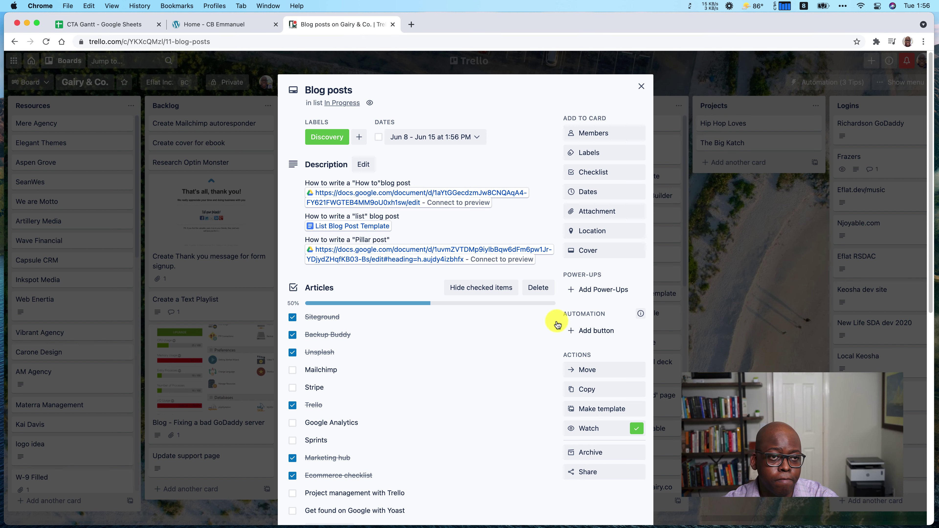
left_click(641, 86)
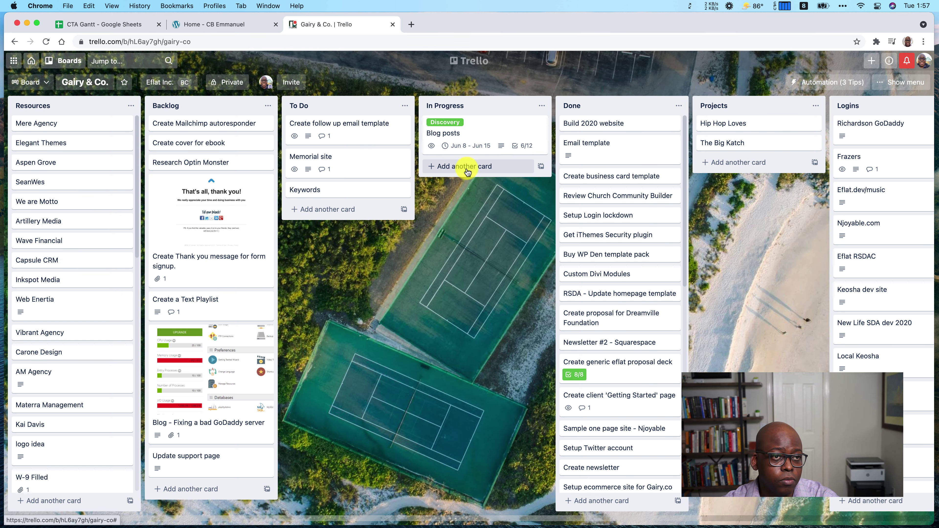
- Add a card titled "Publish Blog posts to website" to the In Progress list
left_click(470, 169)
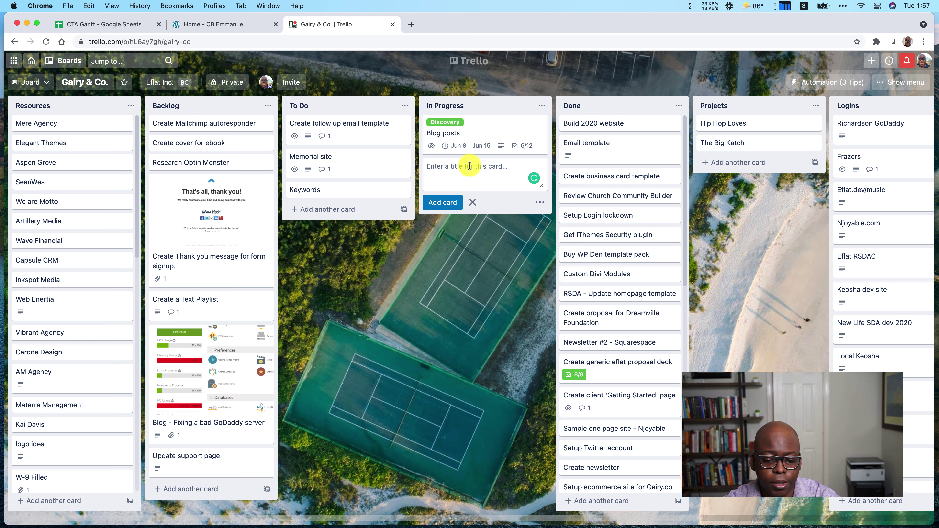
type("Publis")
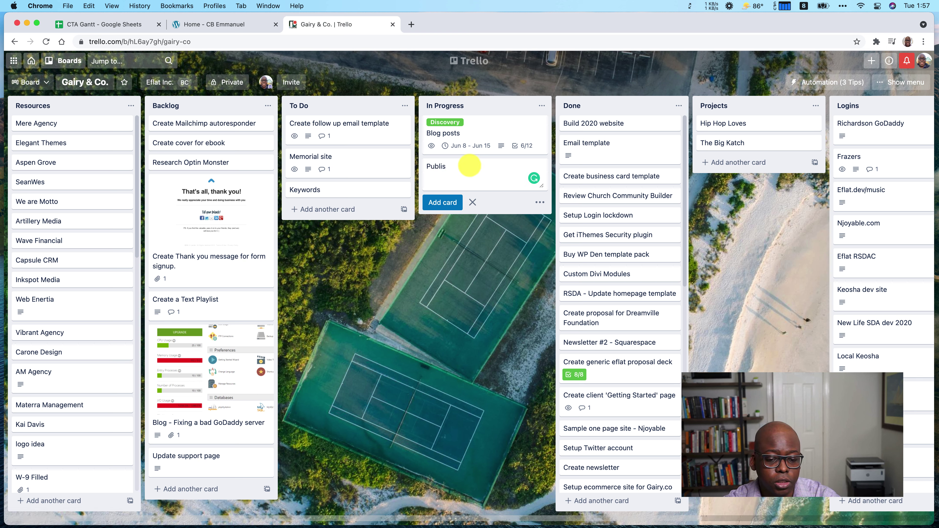
type("h Bl")
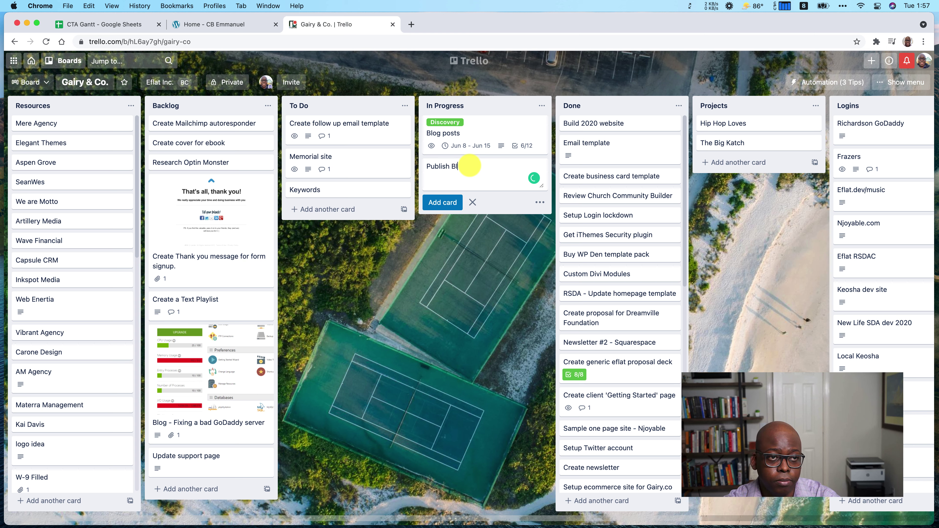
type("og")
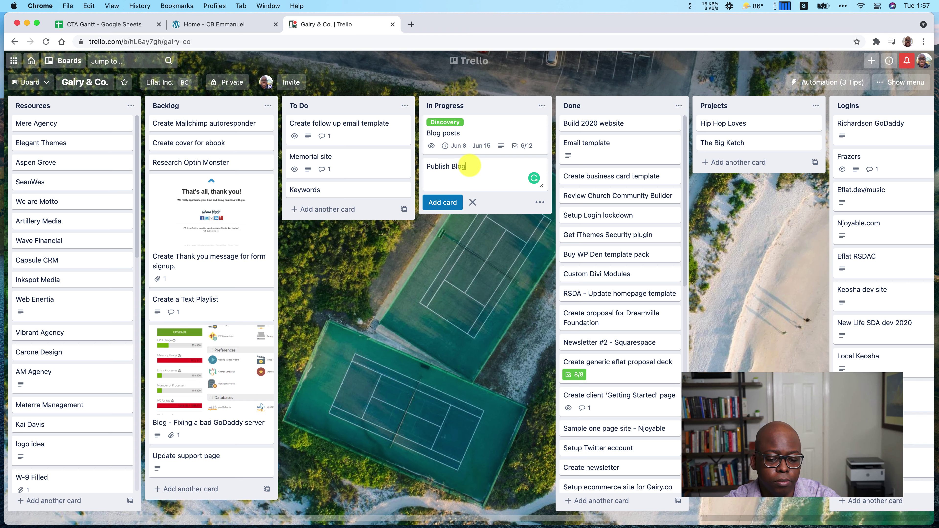
type(" posts to website")
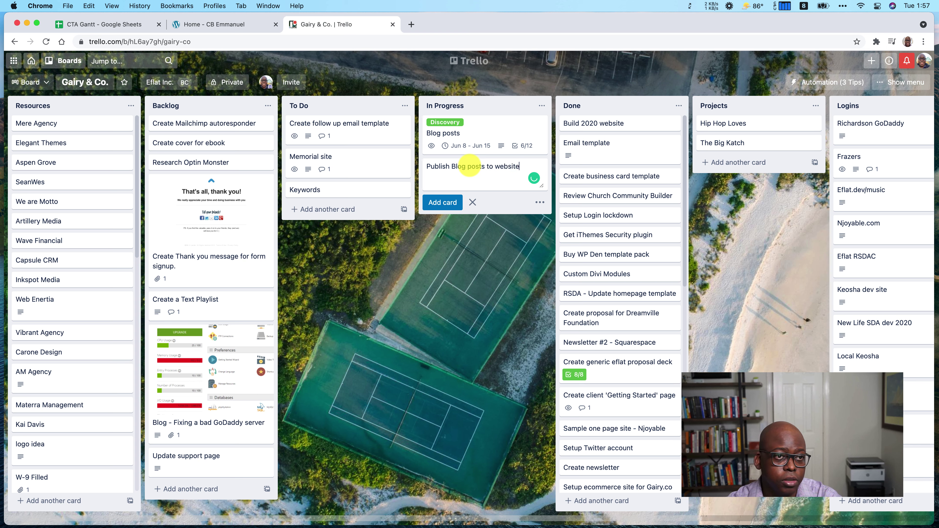
key("Return")
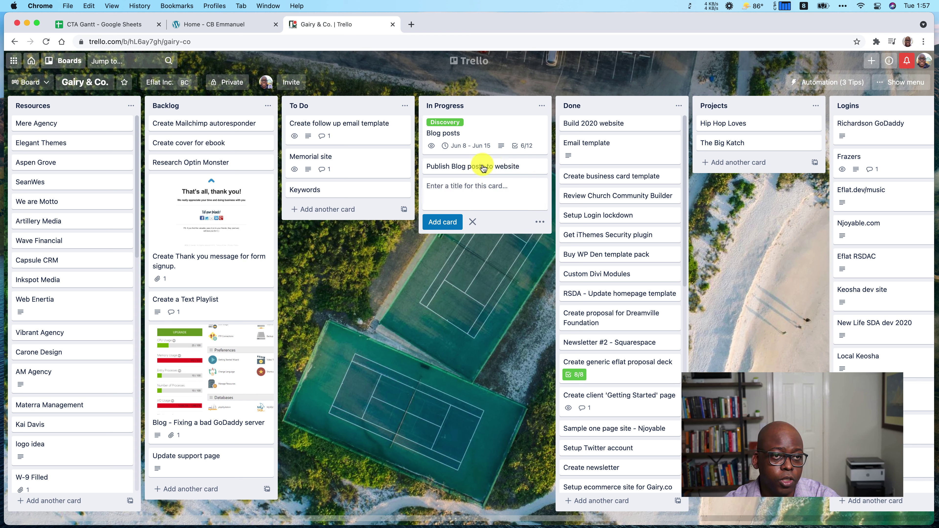
- Give the "Publish Blog posts to website" card a start date of 06/16/2021 and a due date of 06/18/2021, and save the dates
left_click(532, 176)
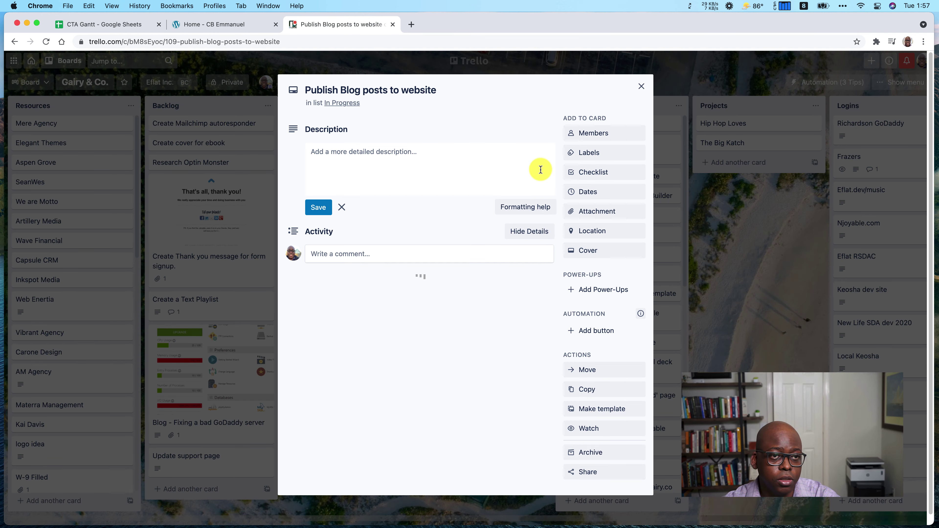
left_click(588, 192)
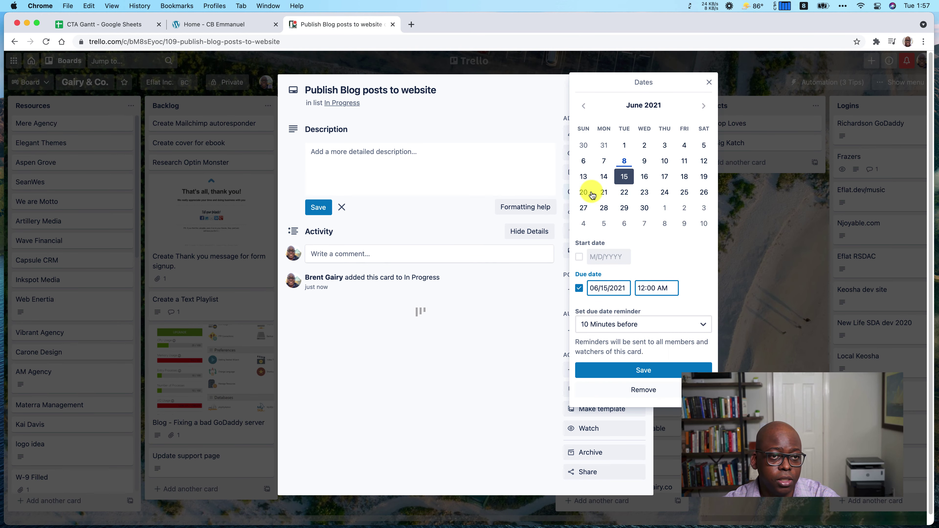
left_click(646, 178)
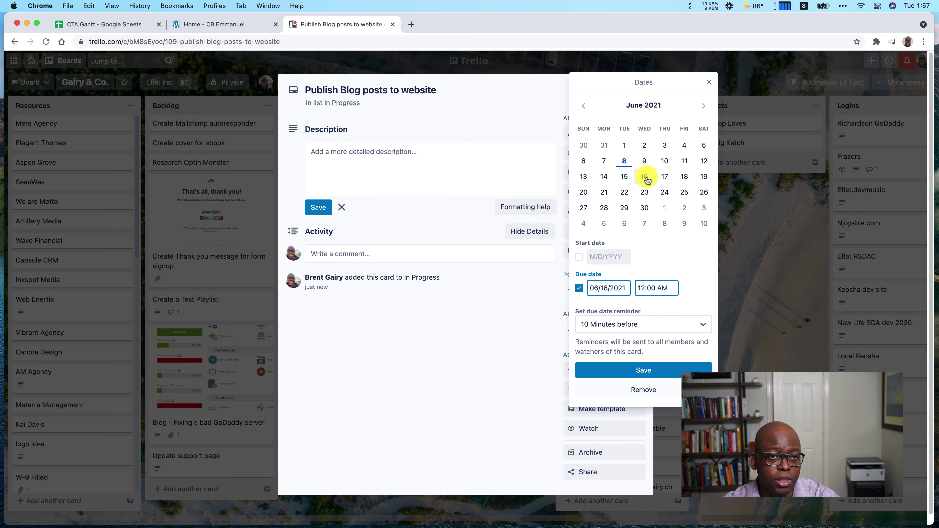
left_click(578, 258)
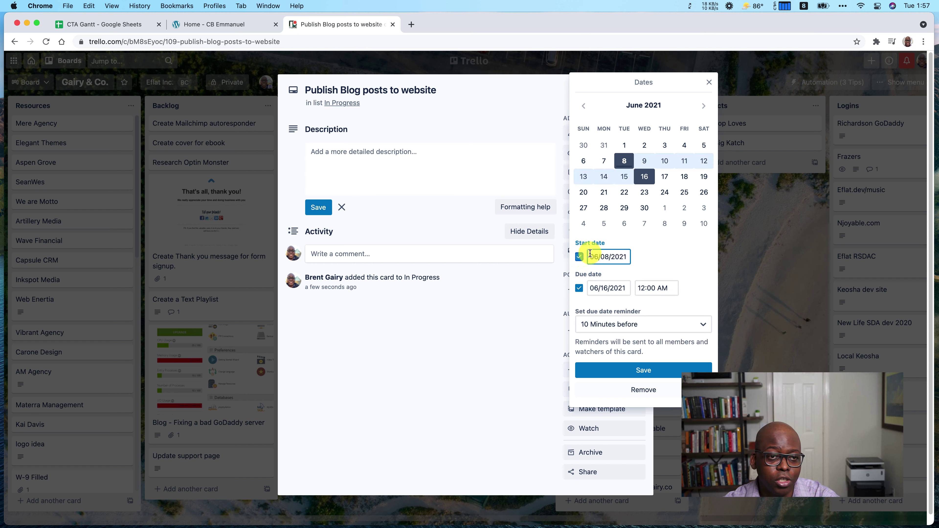
left_click(644, 177)
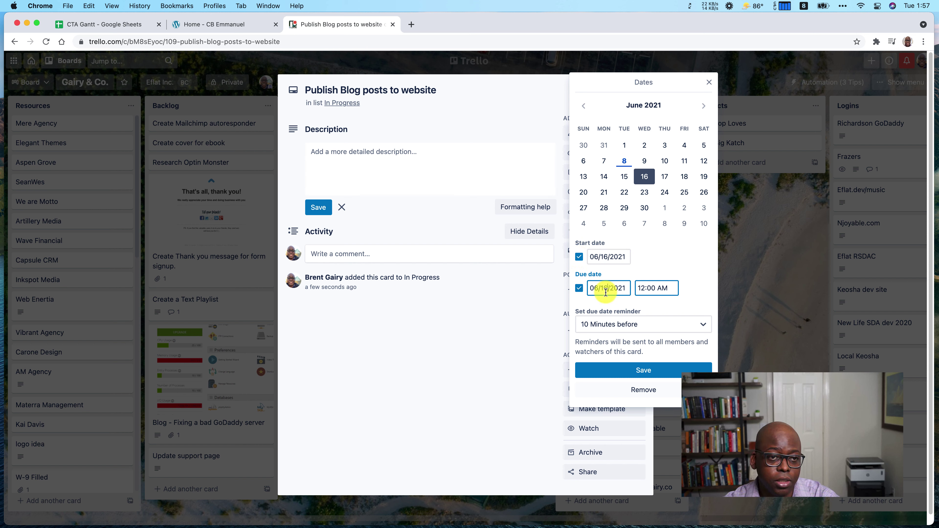
left_click(684, 177)
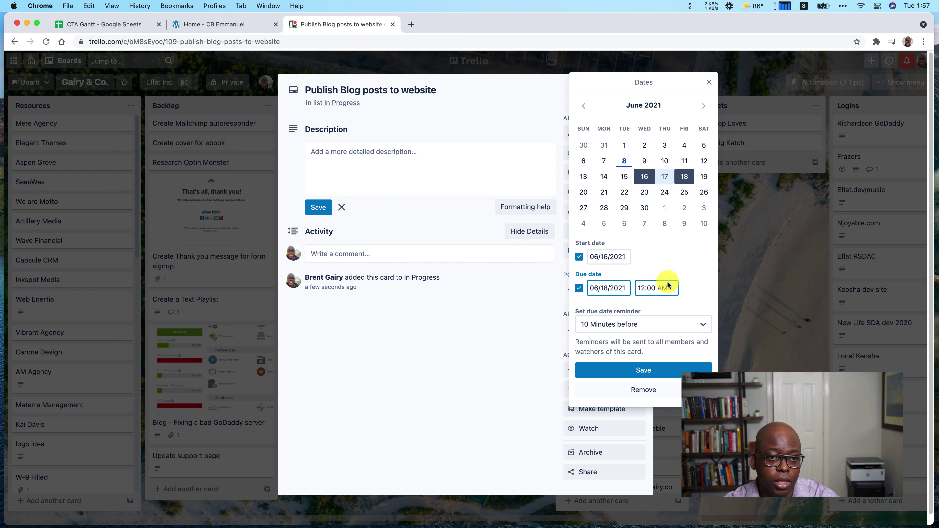
left_click(650, 370)
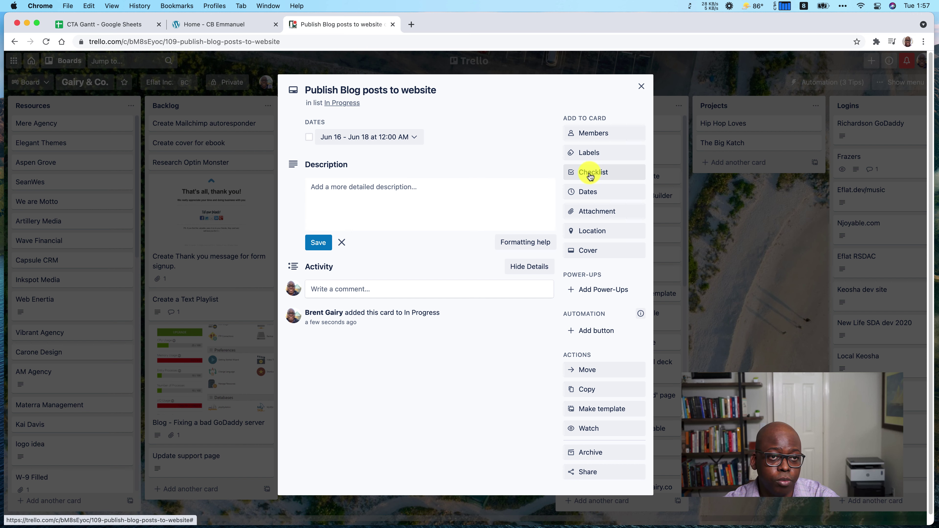
- Assign the orange Development label to the "Publish Blog posts to website" card and close the card
left_click(589, 152)
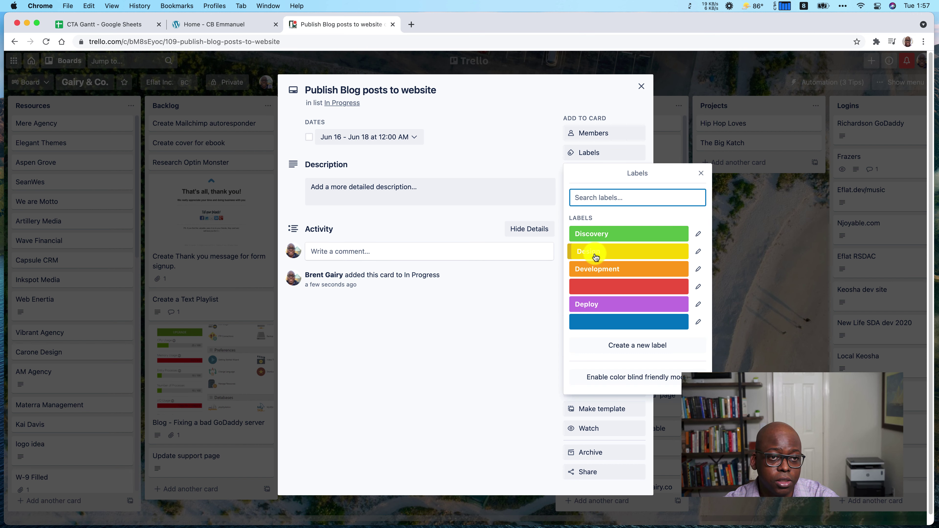
left_click(595, 270)
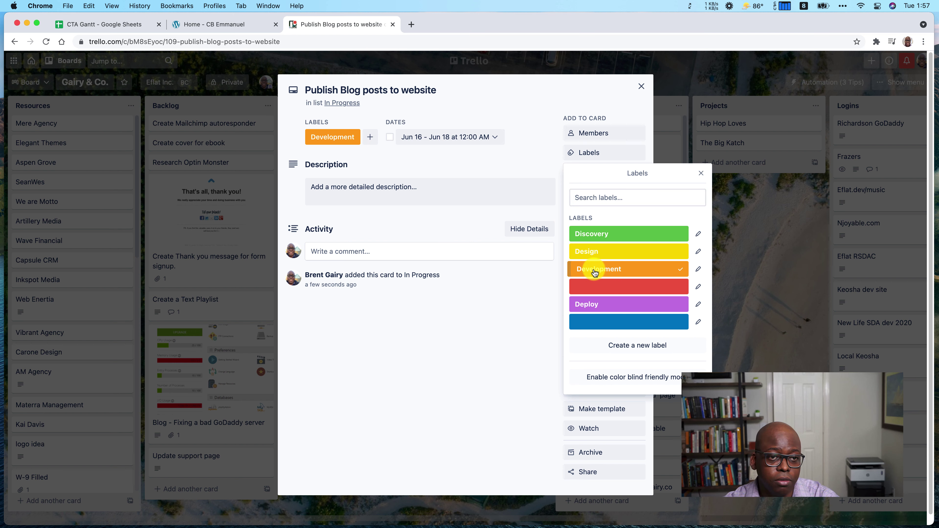
left_click(700, 173)
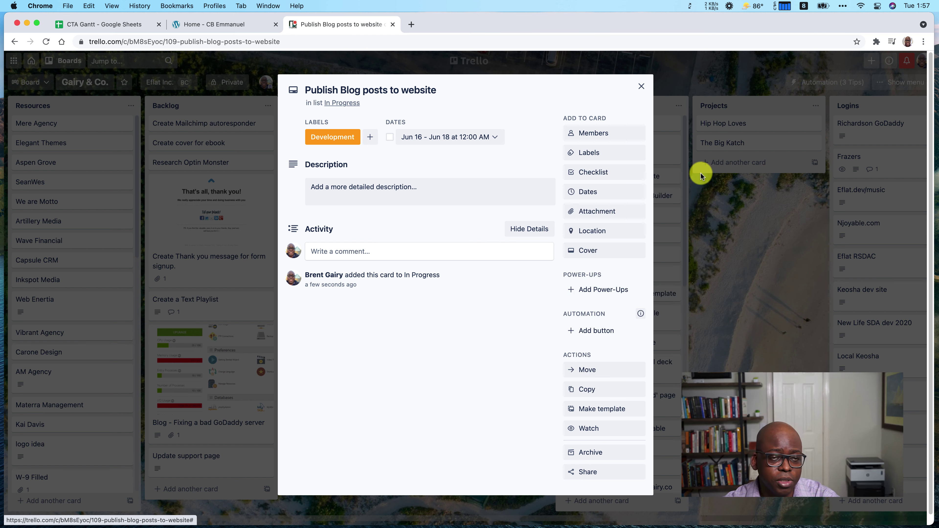
left_click(642, 88)
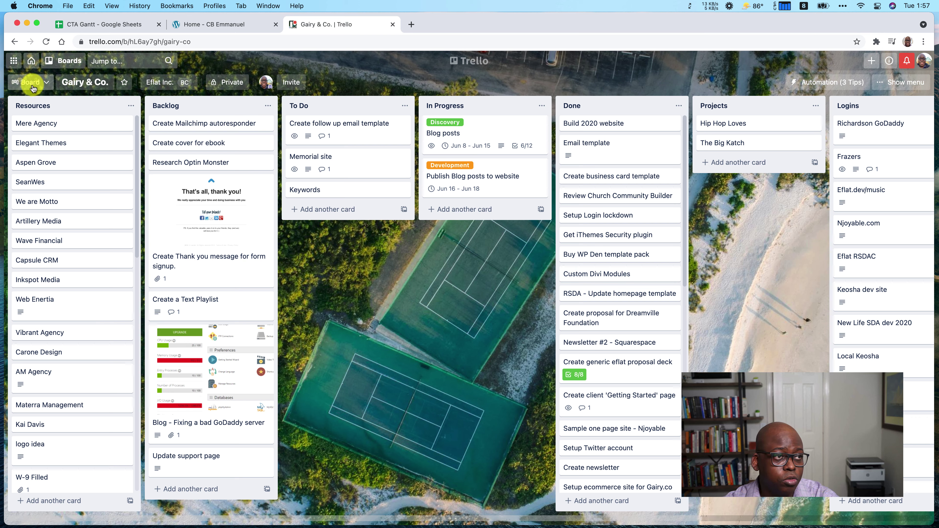
- Show the board in the Timeline view at Month scale, with the cards grouped by Label
left_click(30, 83)
left_click(36, 159)
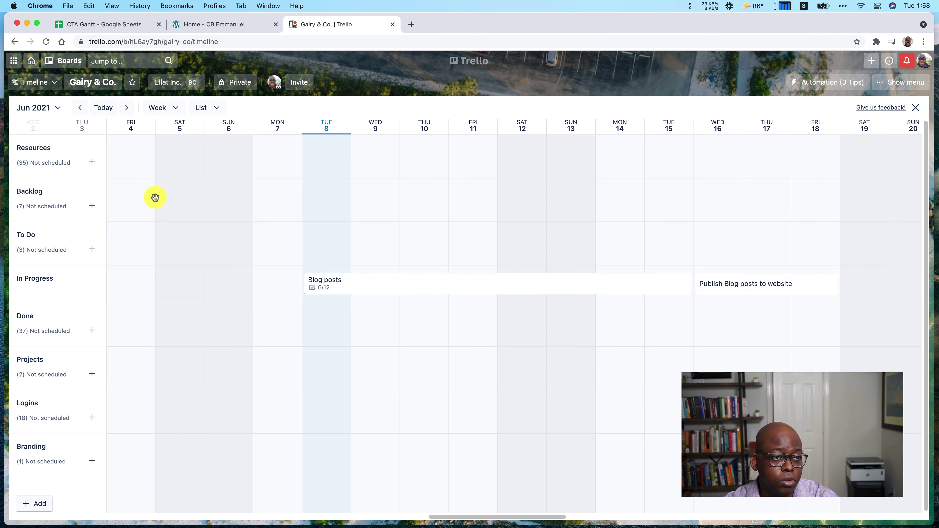
left_click(163, 107)
left_click(159, 156)
left_click(209, 108)
left_click(207, 157)
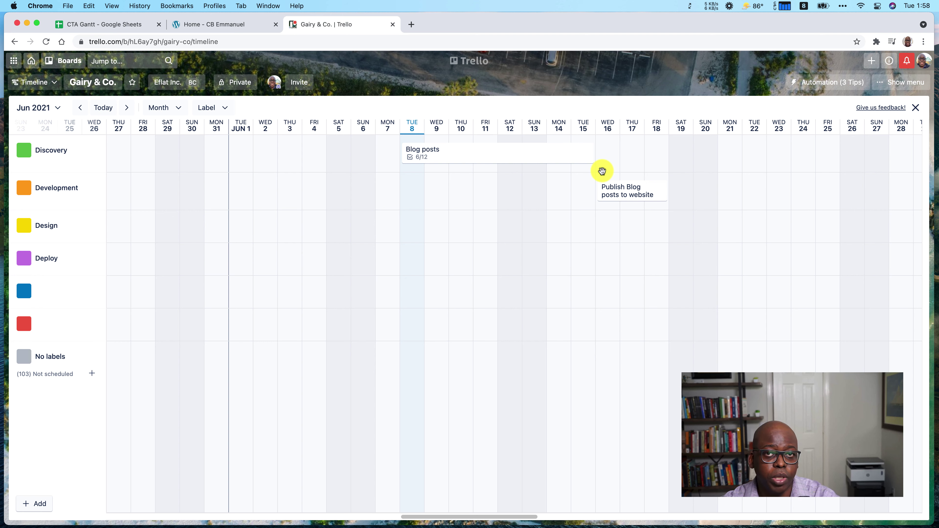